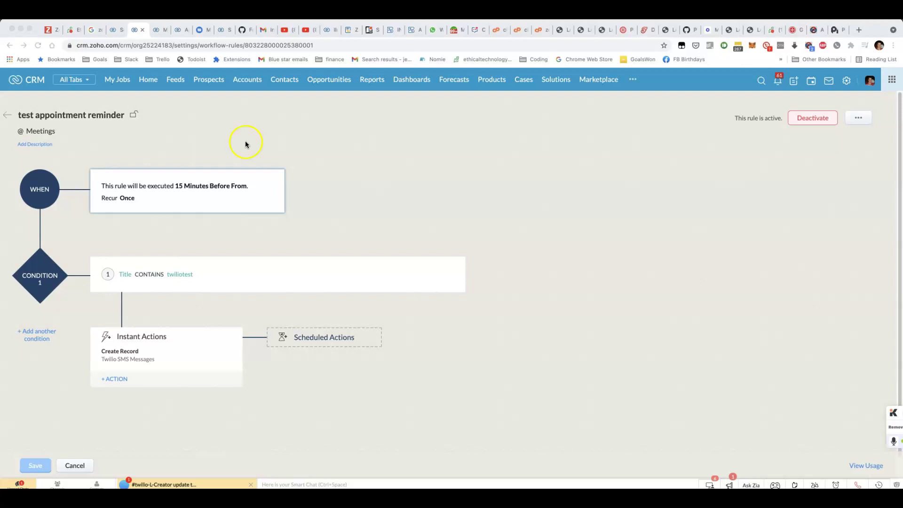
# - Open the rule's WHEN schedule for editing and browse the execution time offsets
pyautogui.click(250, 177)
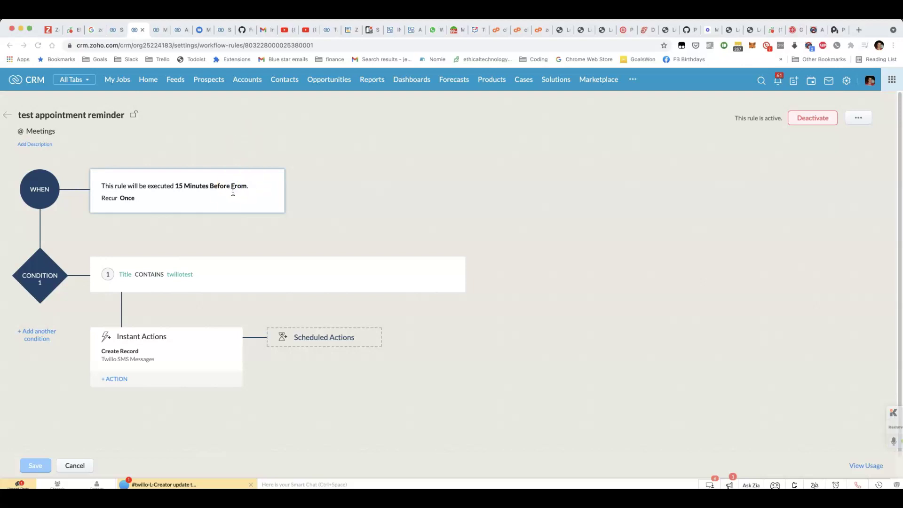
pyautogui.click(131, 179)
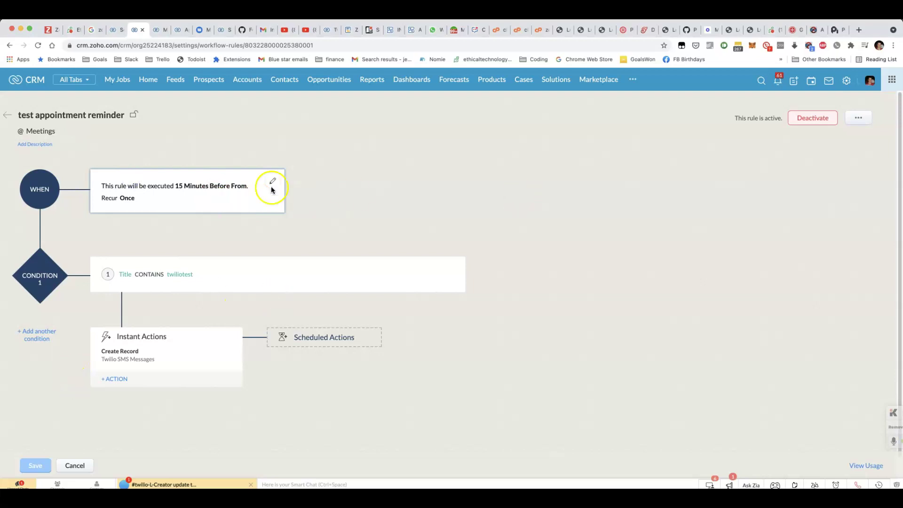
pyautogui.click(273, 181)
pyautogui.click(271, 181)
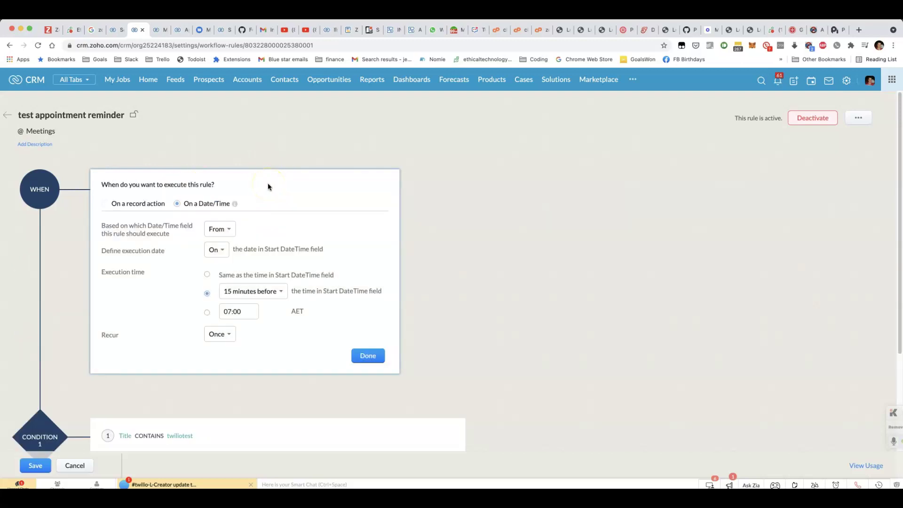
pyautogui.click(240, 292)
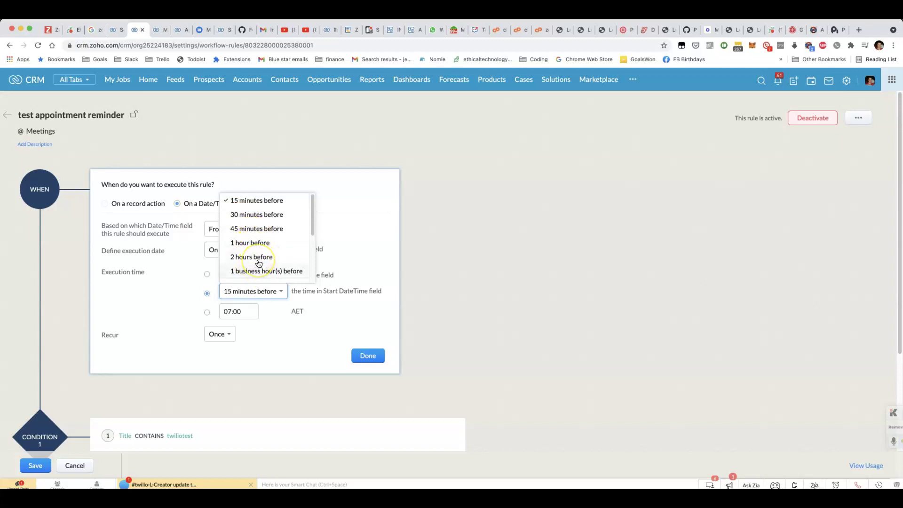
pyautogui.scroll(-4, 259, 264)
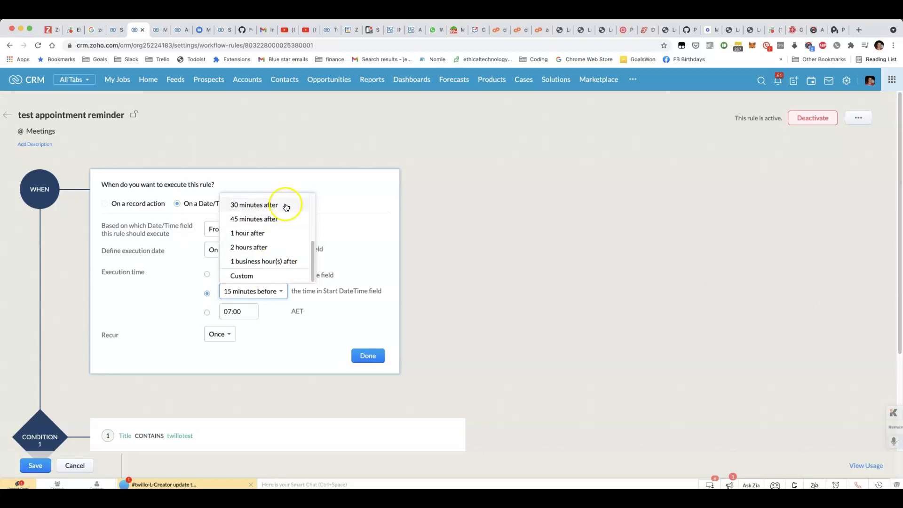
pyautogui.click(375, 288)
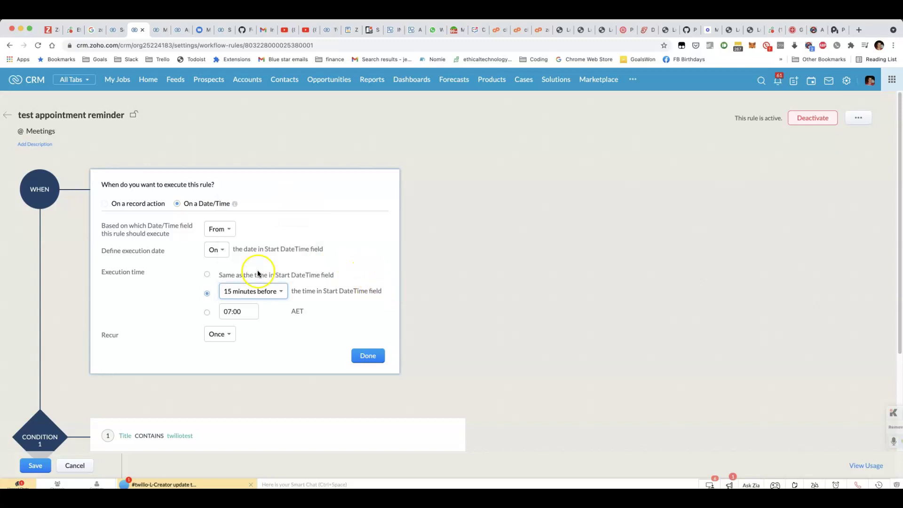
# - Schedule the rule for 1 Business day before Start DateTime at 07:00 and confirm the trigger change
pyautogui.click(214, 251)
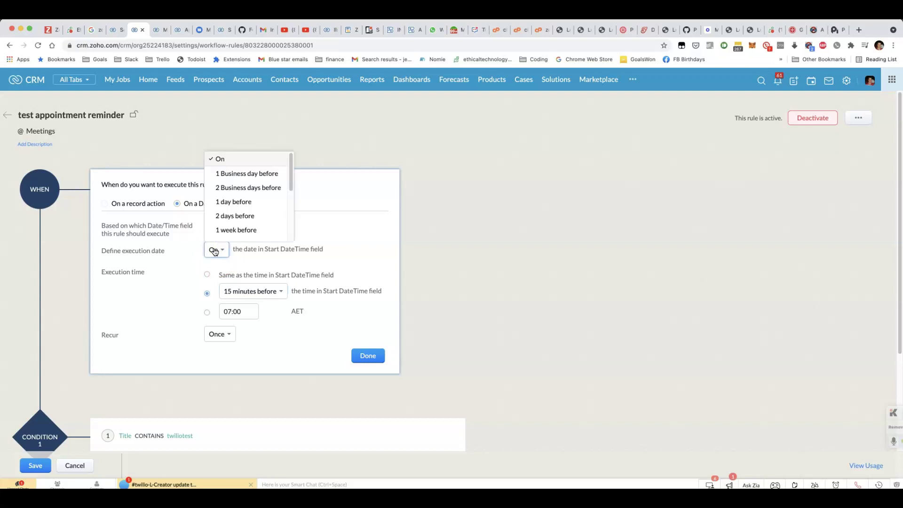
pyautogui.click(249, 175)
pyautogui.click(249, 175)
pyautogui.click(223, 277)
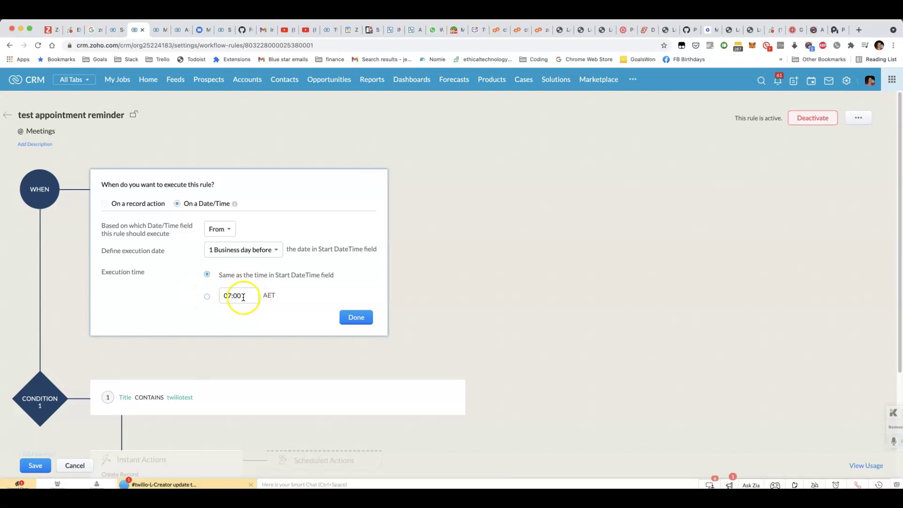
pyautogui.click(207, 296)
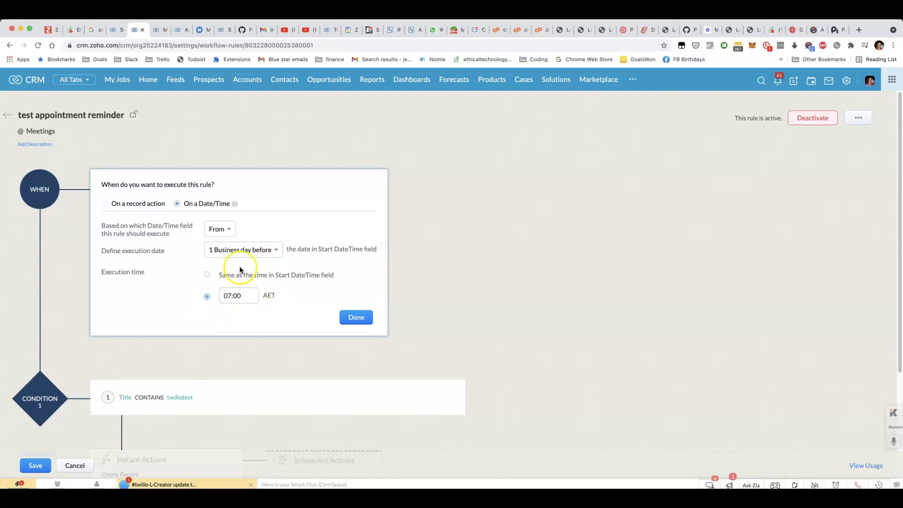
pyautogui.click(354, 318)
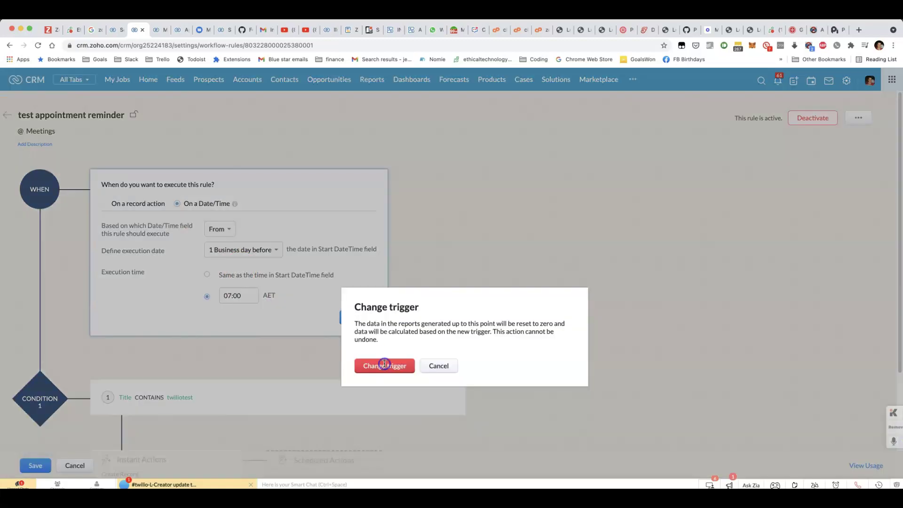
pyautogui.click(384, 364)
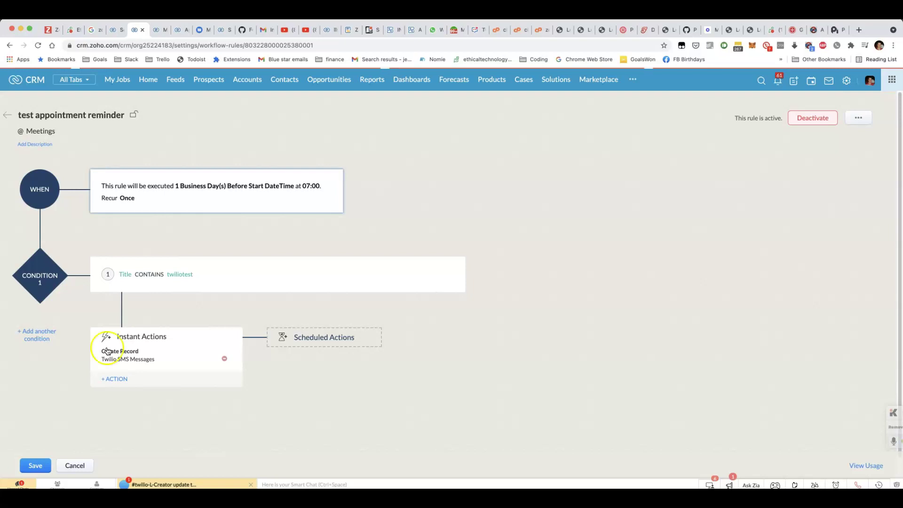
# - Open the Create Record 'Twilio SMS Messages' instant action for editing
pyautogui.click(133, 360)
# - Edit the SMS name 'Appointment reminder - day before' and expand the message text box
pyautogui.click(368, 162)
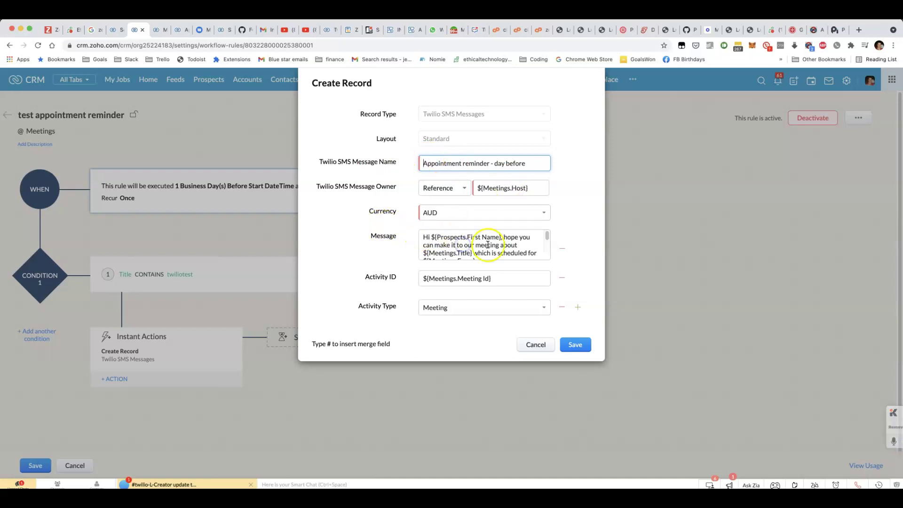
pyautogui.click(548, 235)
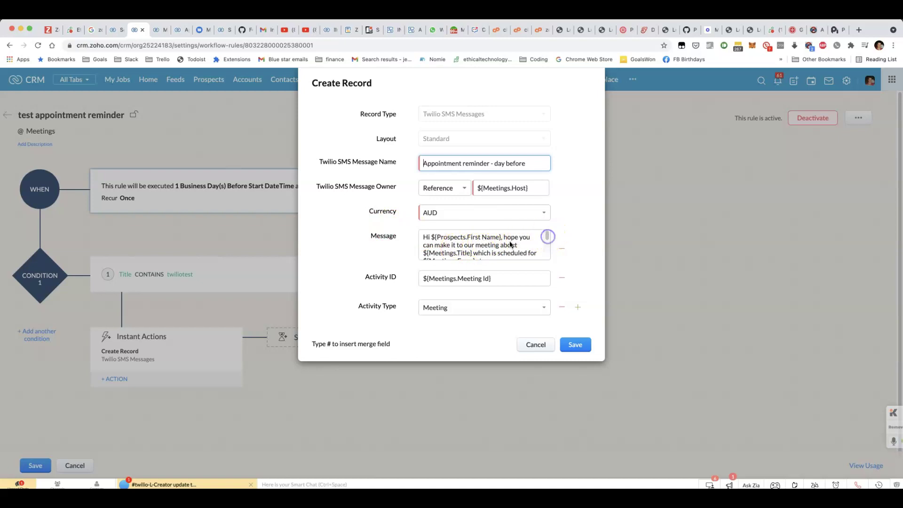
pyautogui.tripleClick(538, 241)
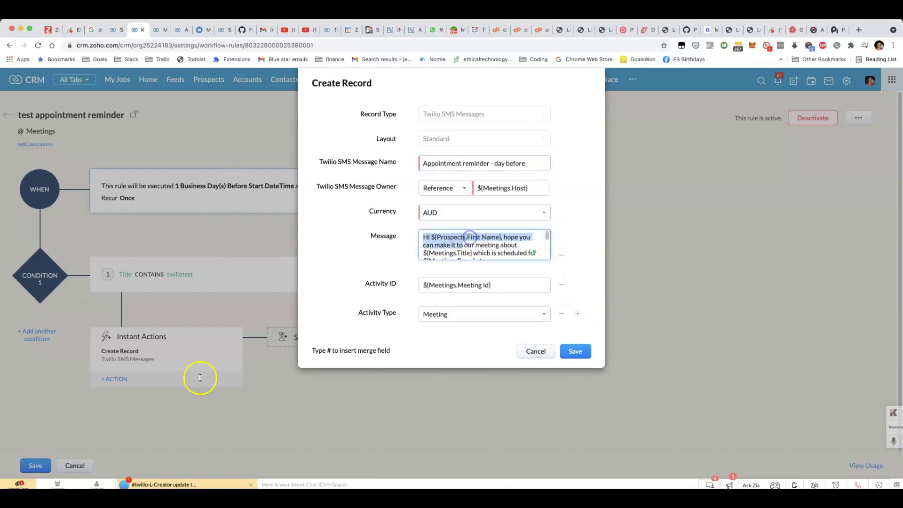
pyautogui.click(501, 234)
pyautogui.scroll(-1, 501, 234)
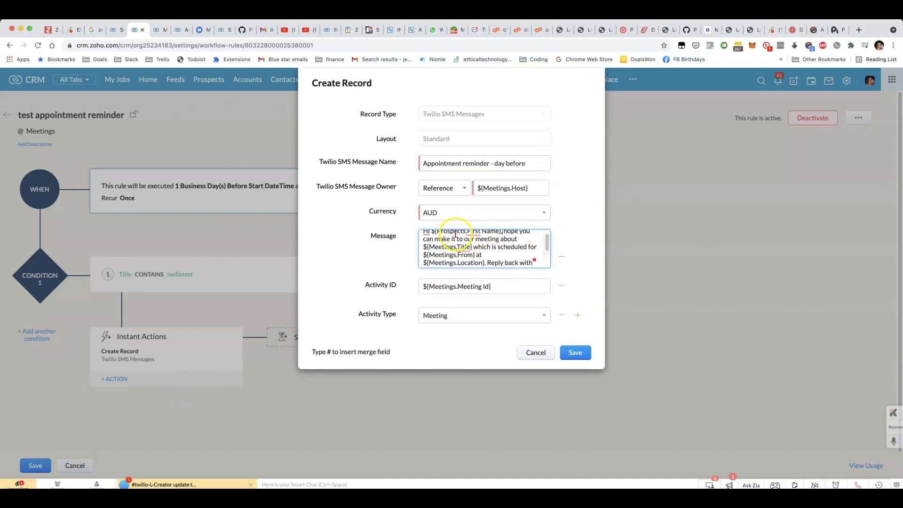
pyautogui.scroll(1, 472, 234)
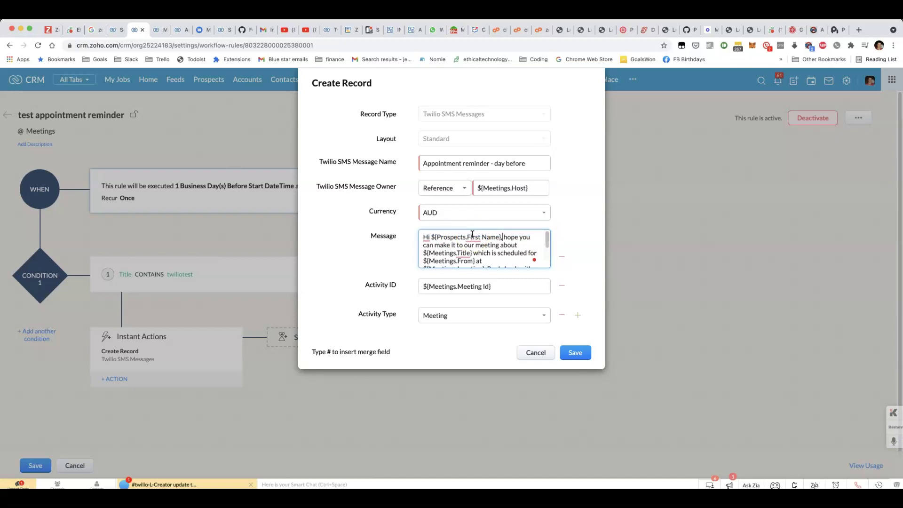
pyautogui.moveTo(473, 234)
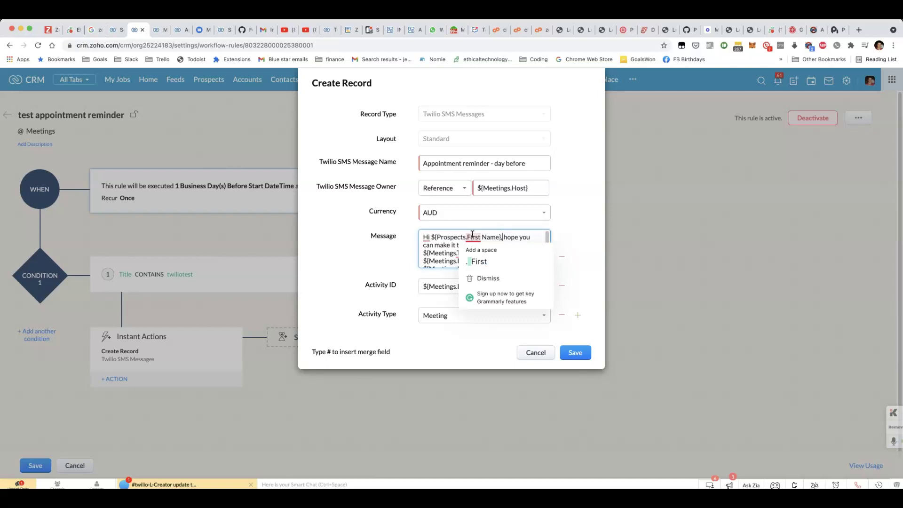
# - Remove the first-name merge field from the greeting so it reads 'Hi hope you can make it…'
pyautogui.click(429, 236)
pyautogui.moveTo(431, 237); pyautogui.dragTo(502, 239)
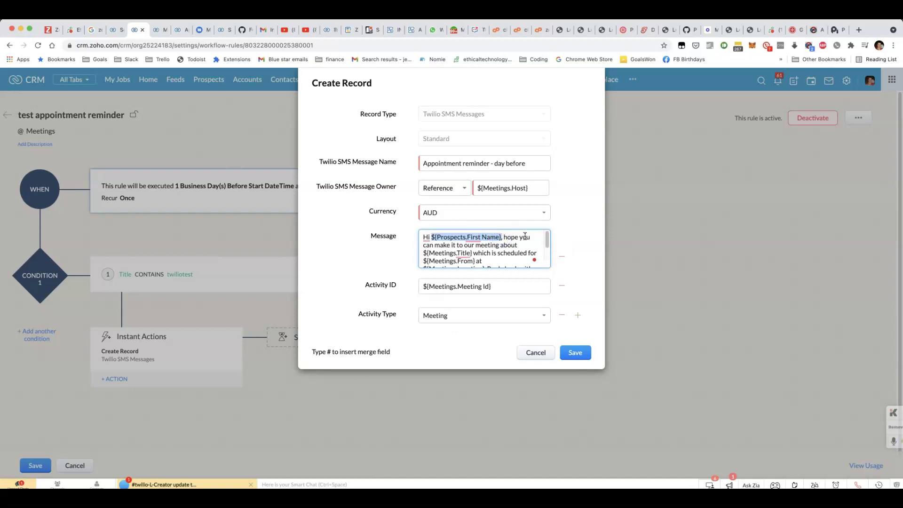
pyautogui.press('BackSpace')
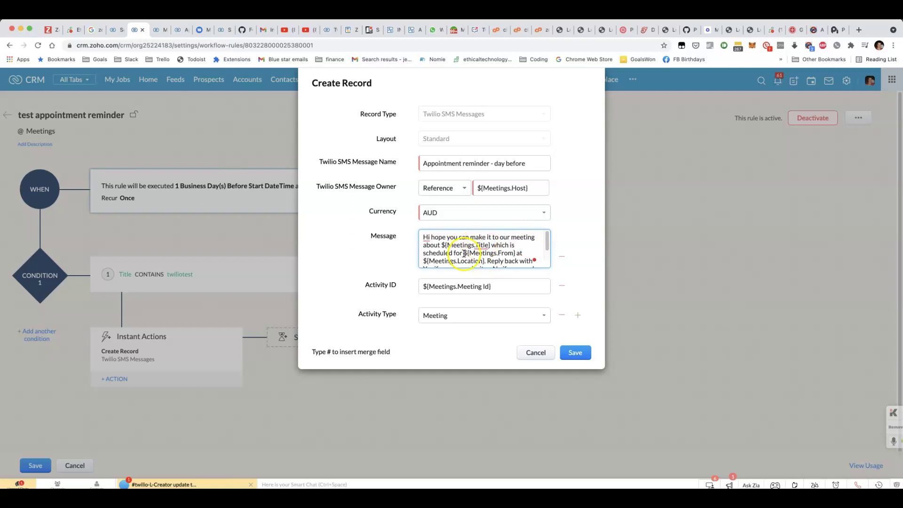
pyautogui.press('Delete')
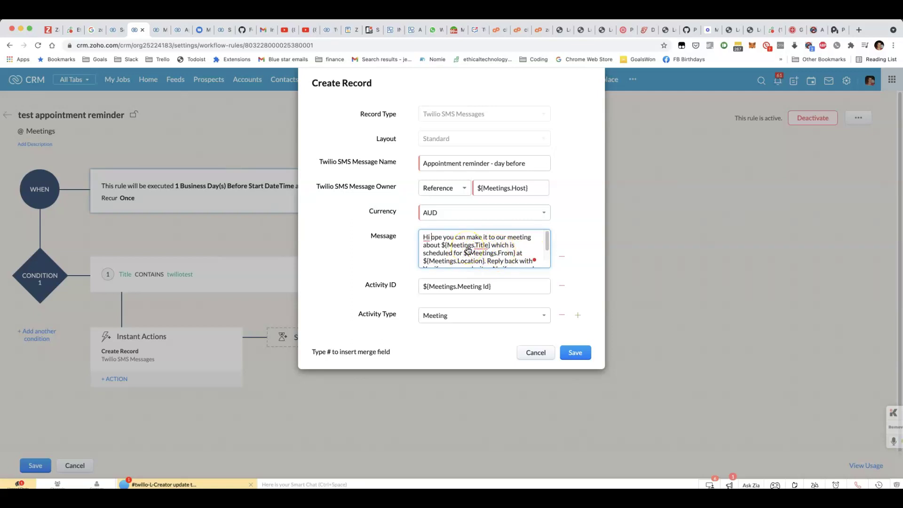
pyautogui.moveTo(468, 249)
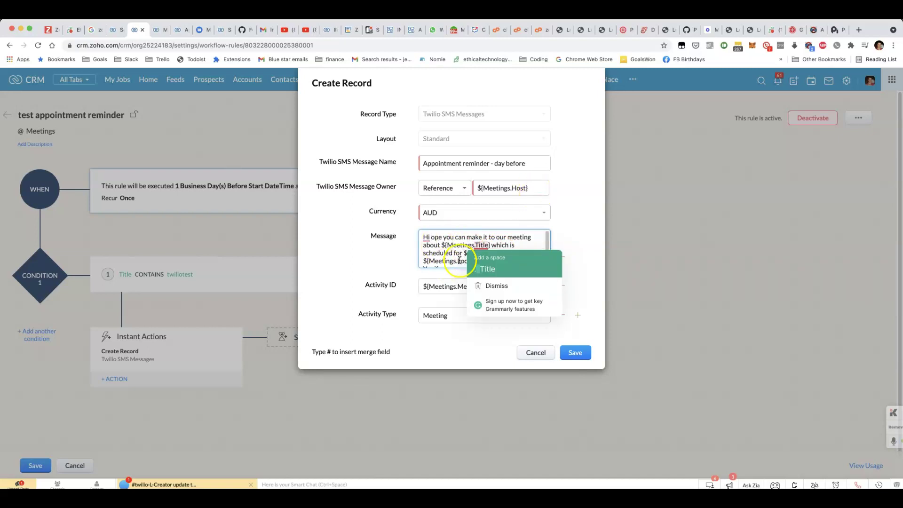
pyautogui.click(431, 237)
pyautogui.write('h')
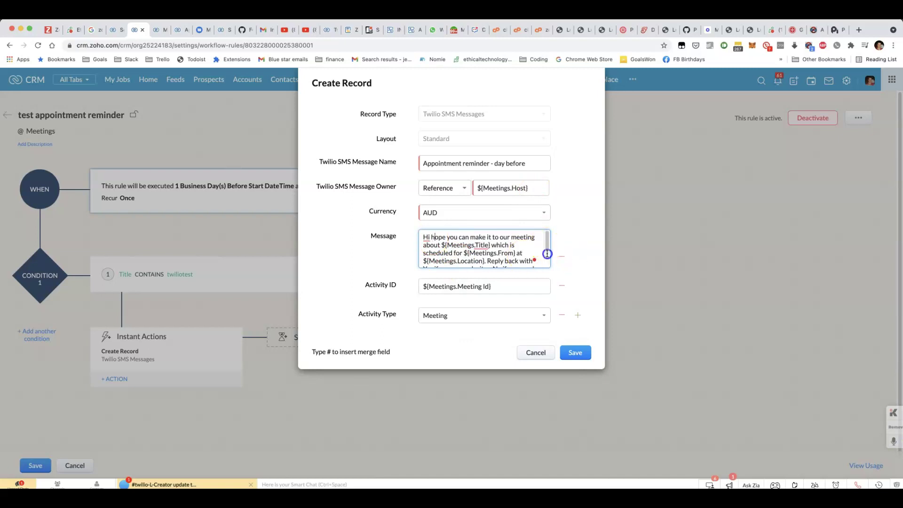
pyautogui.scroll(-2, 545, 255)
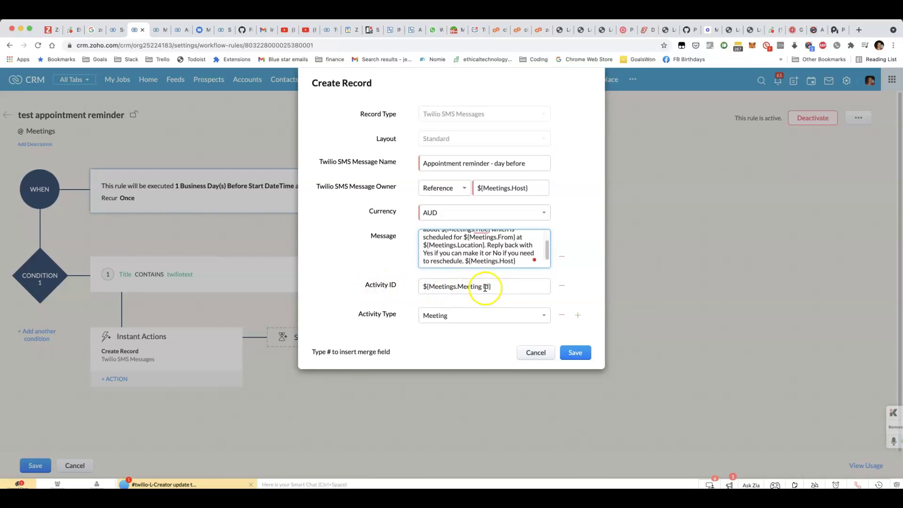
# - Replace the Activity ID value with the #Meeting Id merge field
pyautogui.click(419, 285)
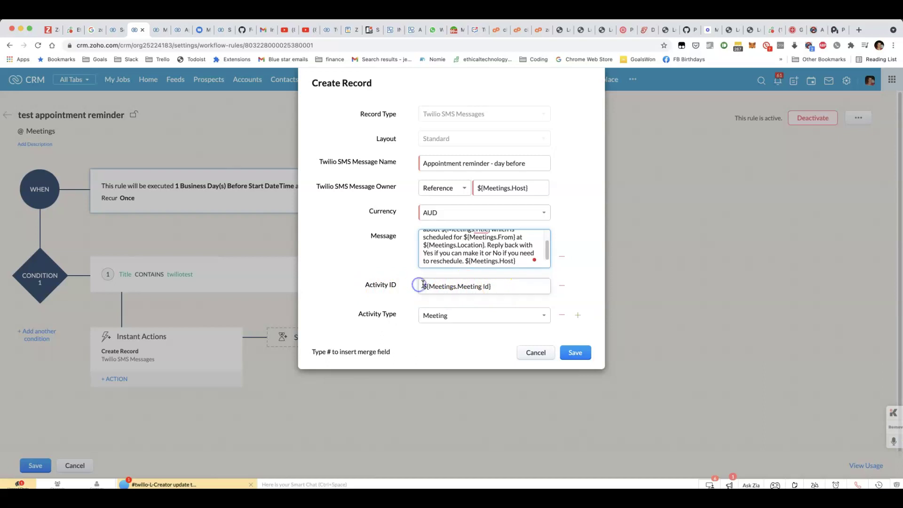
pyautogui.moveTo(423, 284); pyautogui.dragTo(510, 285)
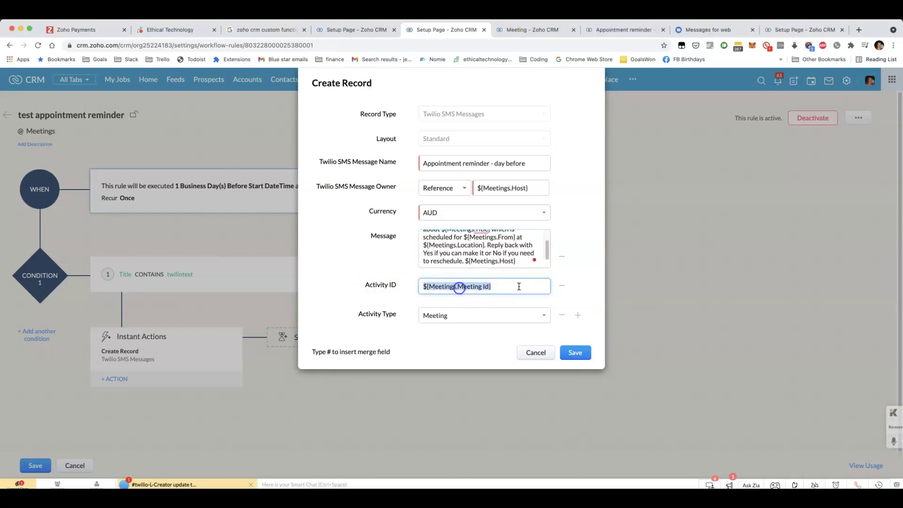
pyautogui.press('BackSpace')
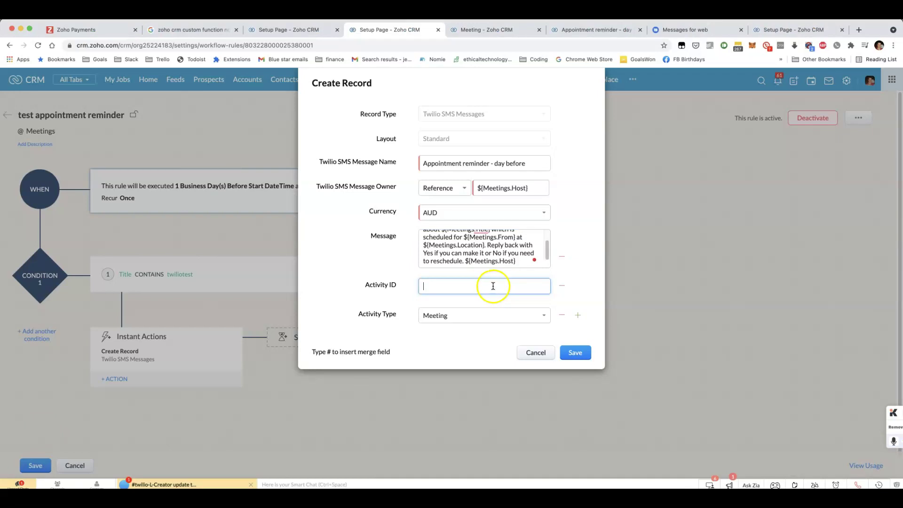
pyautogui.write('#')
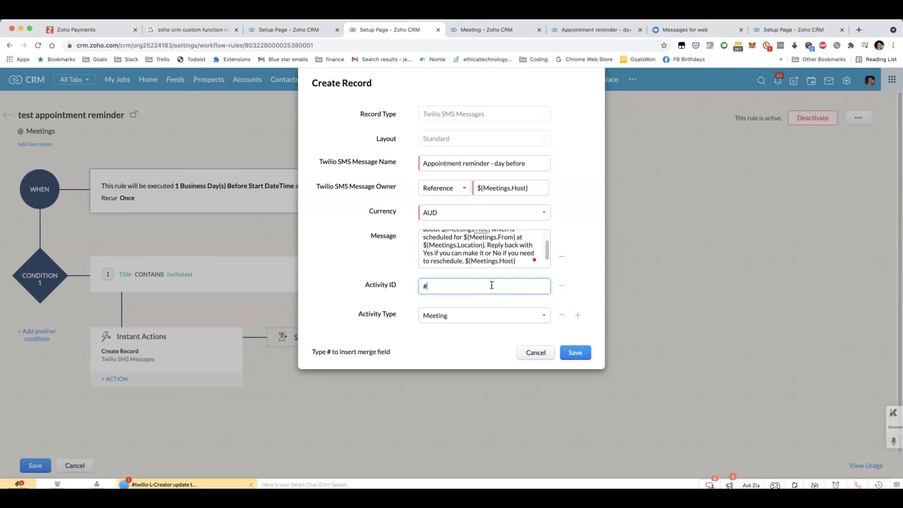
pyautogui.click(445, 321)
pyautogui.click(445, 320)
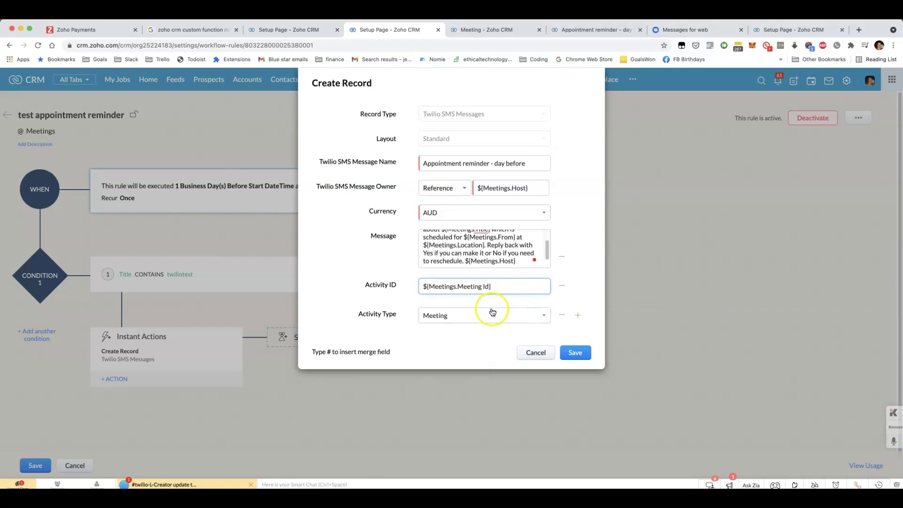
# - Add a Message Reporting Tag field set to 'appointment-reminder' and save the SMS action
pyautogui.click(578, 316)
pyautogui.click(381, 344)
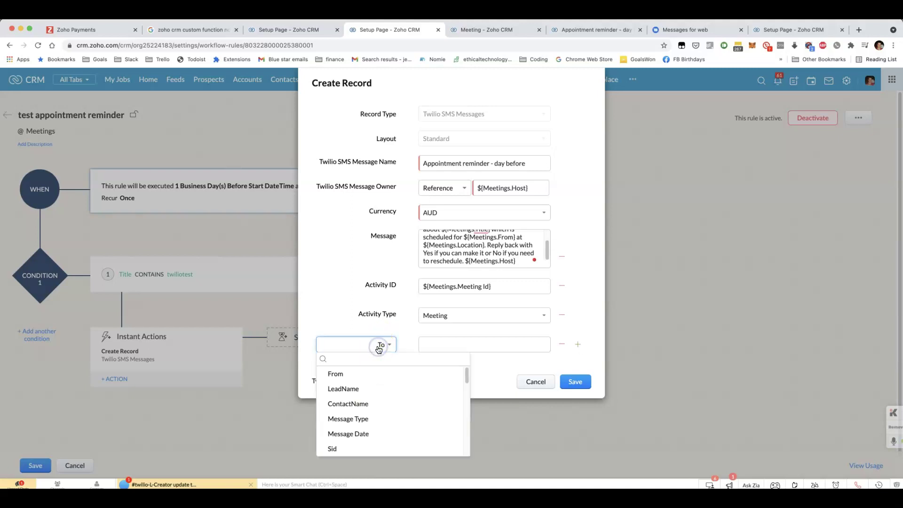
pyautogui.scroll(-10, 388, 351)
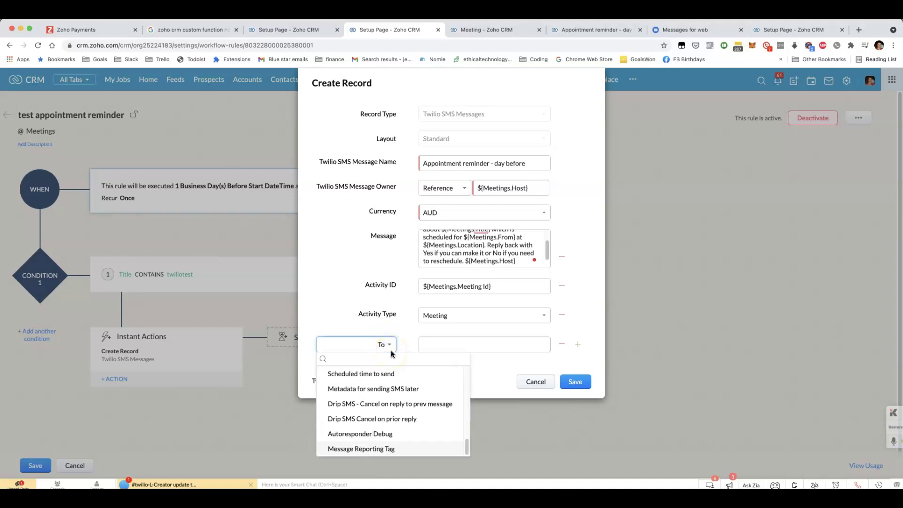
pyautogui.click(401, 448)
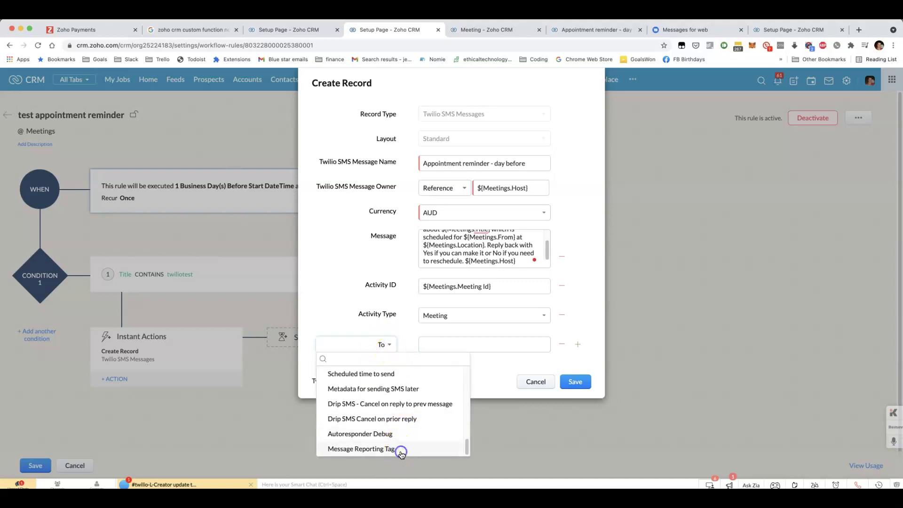
pyautogui.click(471, 348)
pyautogui.write('appointment-reminder')
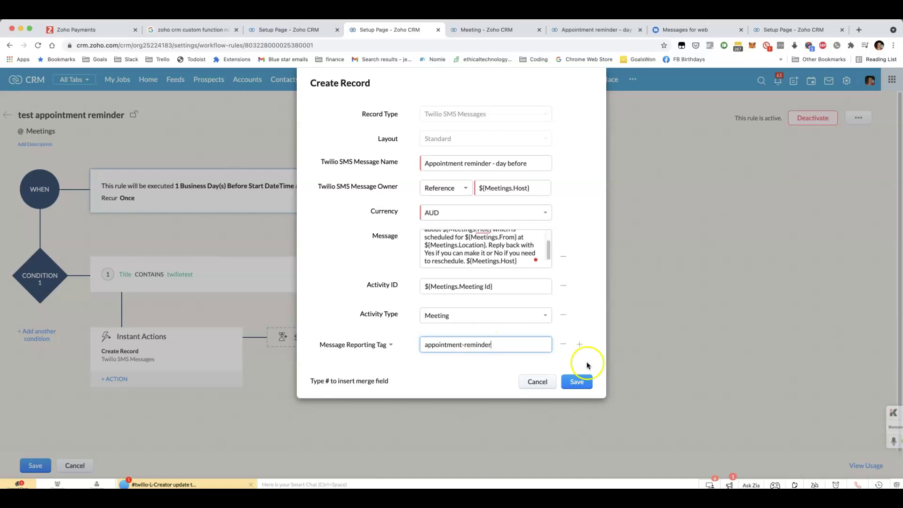
pyautogui.click(580, 380)
pyautogui.click(183, 405)
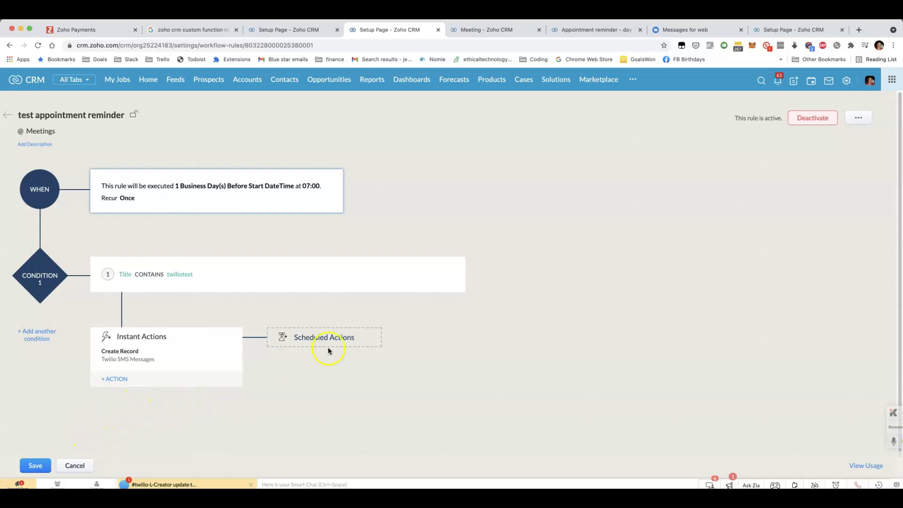
# - From the twiliotest meeting's History, open the 'Appointment reminder - day before' SMS record and review its timeline
pyautogui.click(475, 31)
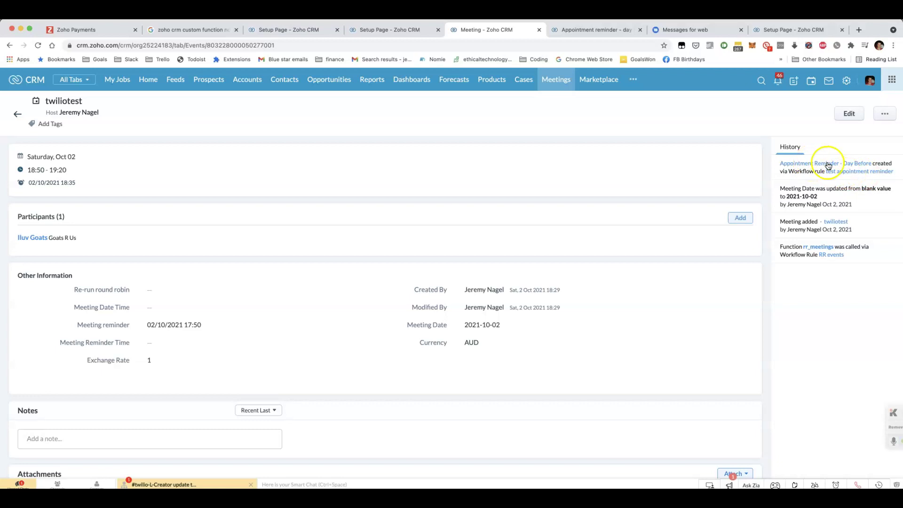
pyautogui.click(826, 164)
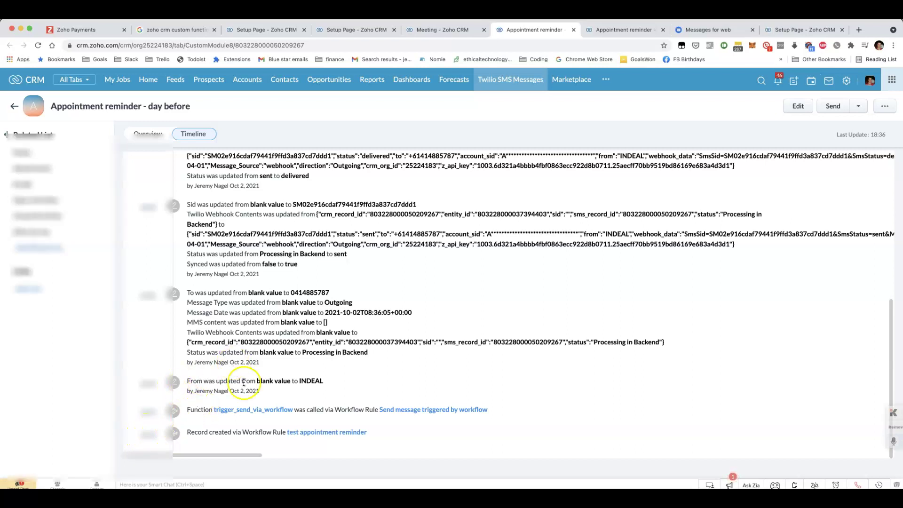
pyautogui.scroll(6, 221, 362)
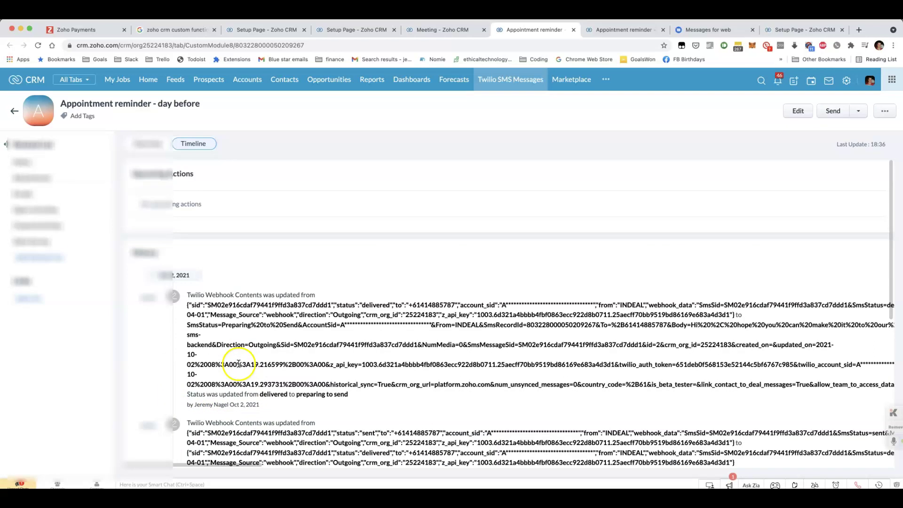
# - In the INDEAL conversation, highlight 'twiliotest' and '02/10/2021 18:50' in the received reminder
pyautogui.click(138, 145)
pyautogui.click(714, 28)
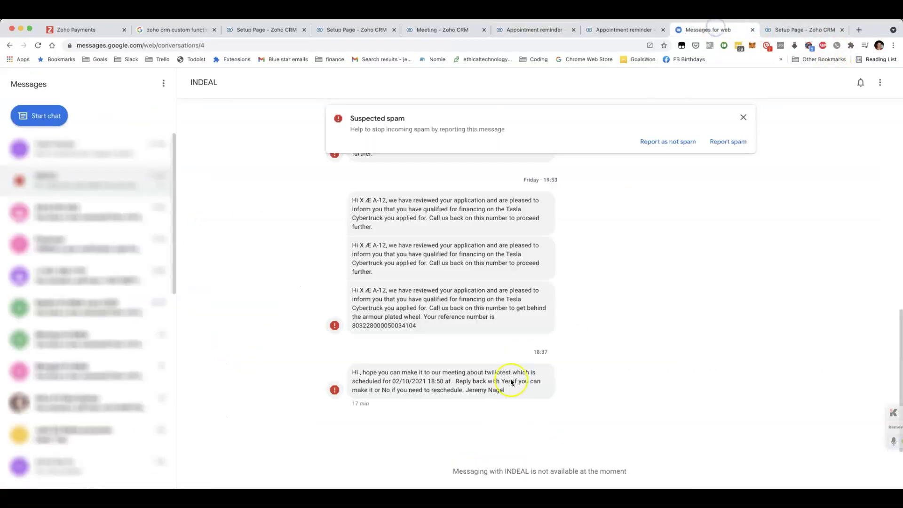
pyautogui.moveTo(322, 369); pyautogui.dragTo(483, 403)
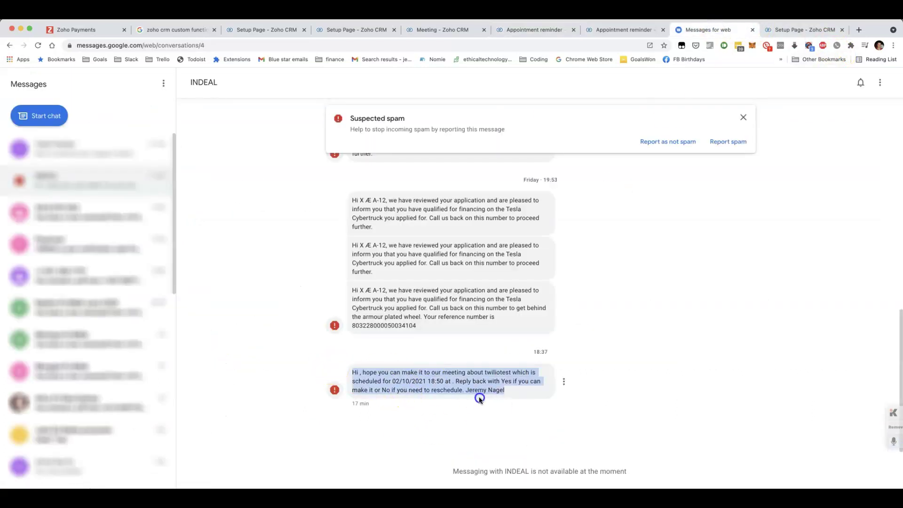
pyautogui.click(438, 414)
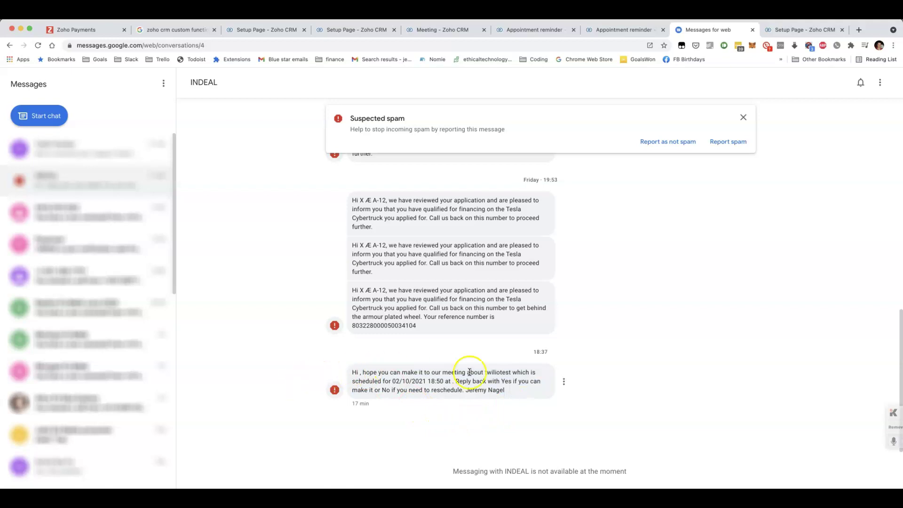
pyautogui.click(455, 381)
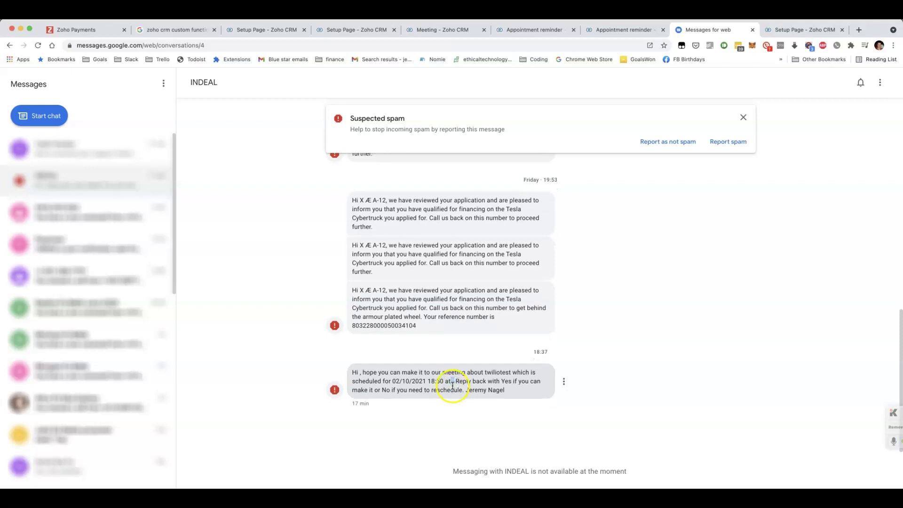
pyautogui.click(355, 373)
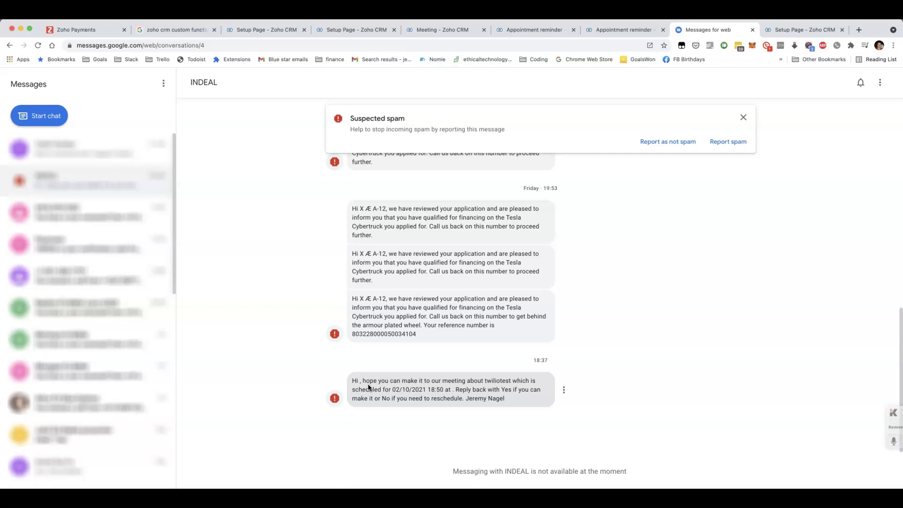
pyautogui.doubleClick(489, 381)
pyautogui.moveTo(394, 389); pyautogui.dragTo(442, 390)
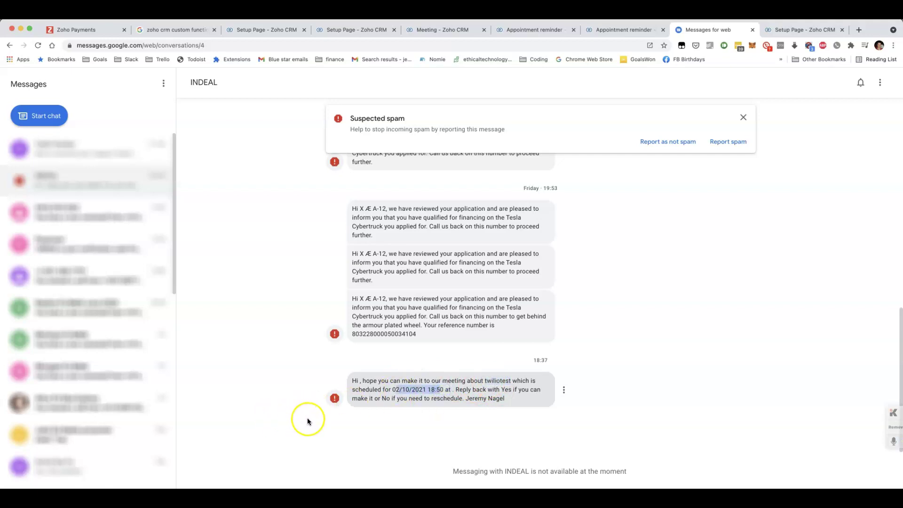